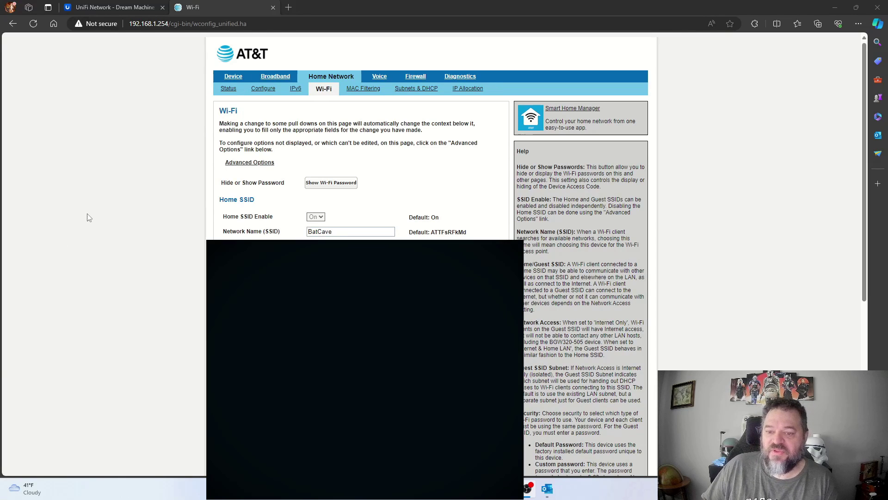
Step: Set Wi-Fi Operation to Off for the 2.4 GHz and 5 GHz radios in Advanced Options and save
left_click(250, 162)
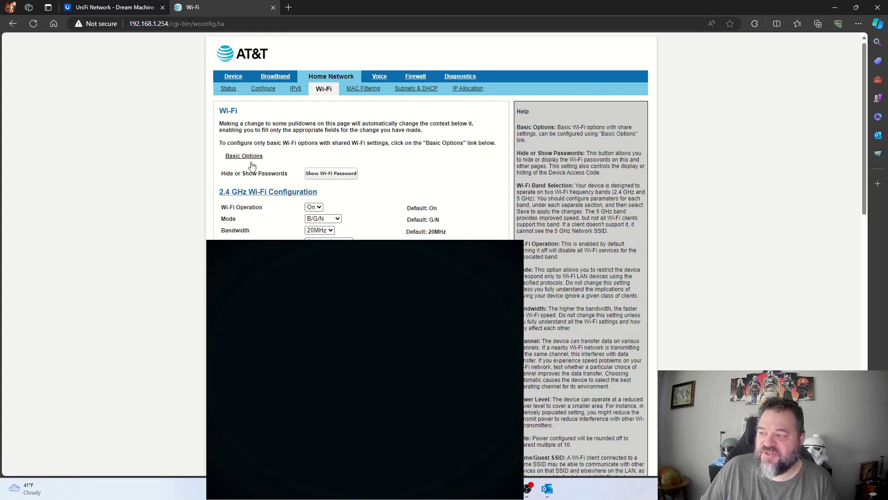
left_click(313, 207)
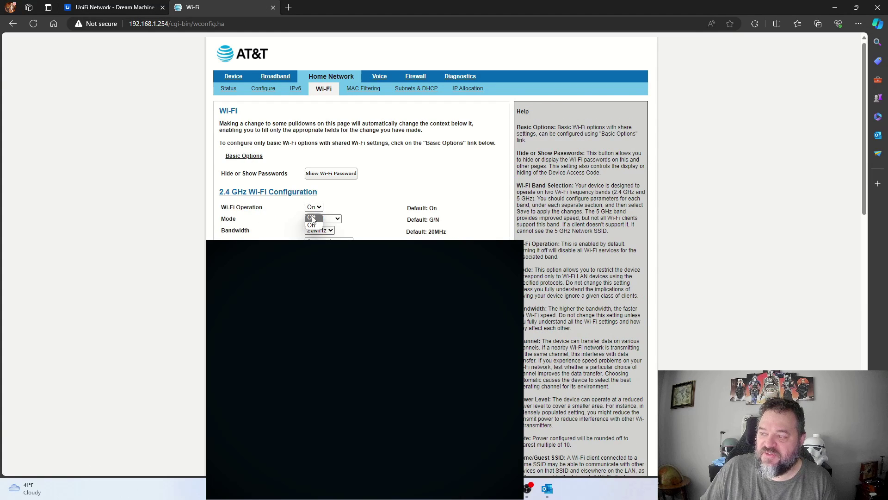
left_click(313, 220)
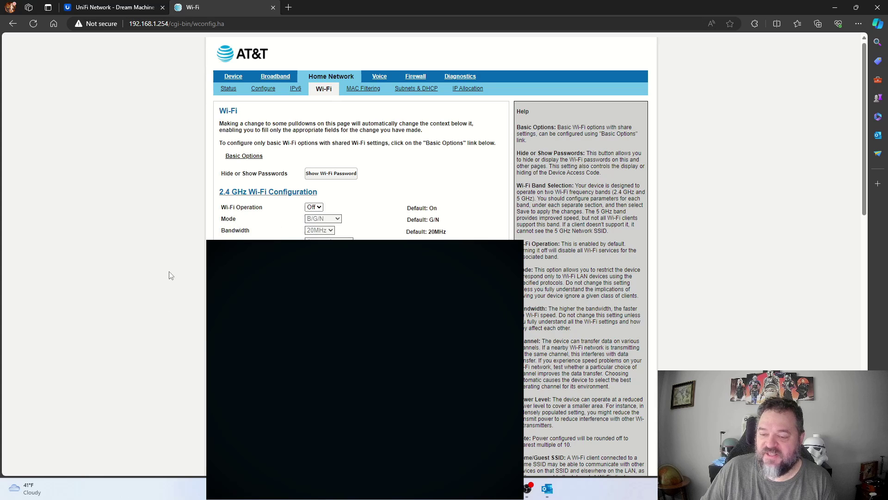
scroll(234, 324, "down", 10)
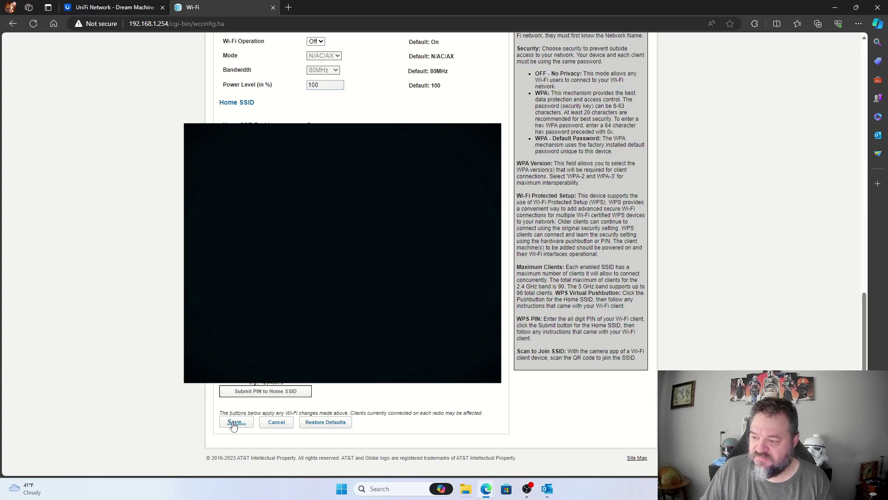
left_click(233, 422)
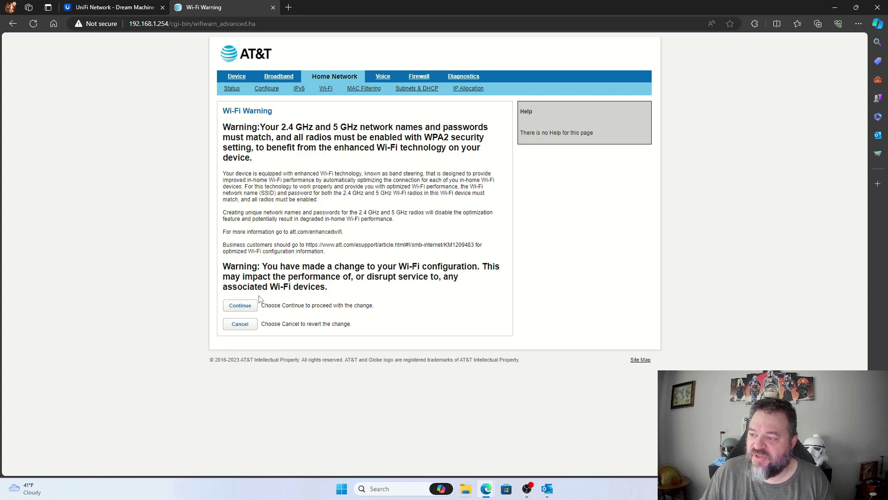
Step: Confirm the Wi-Fi warning so the status page lists both radios and the guest network as Disabled
left_click(239, 305)
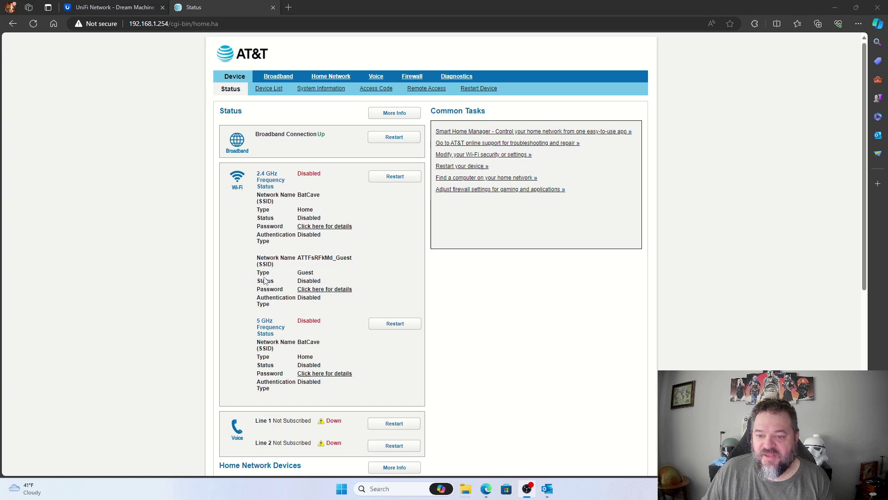
Step: Close the AT&T gateway page with Ctrl+W and wait for U6-Pro to appear in the device list
key("ctrl+w")
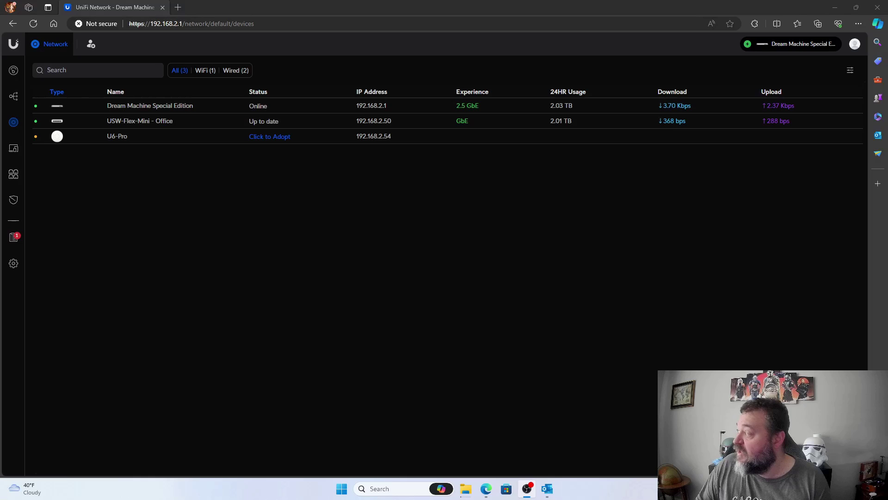
Step: Adopt the U6-Pro access point at 192.168.2.54 until it shows Up to date
left_click(277, 139)
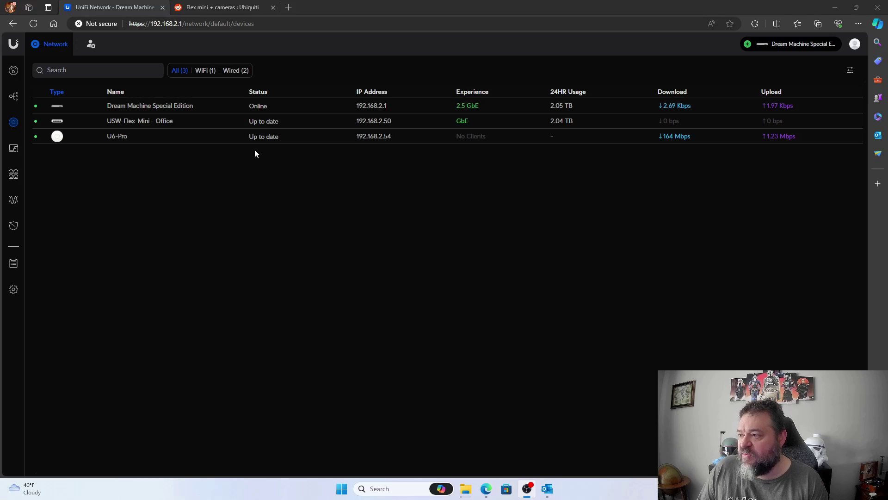
Step: Review the U6-Pro overview and Insights: 6.6.65 update, 21% 2.4 GHz and 52% 5 GHz channel usage
left_click(62, 137)
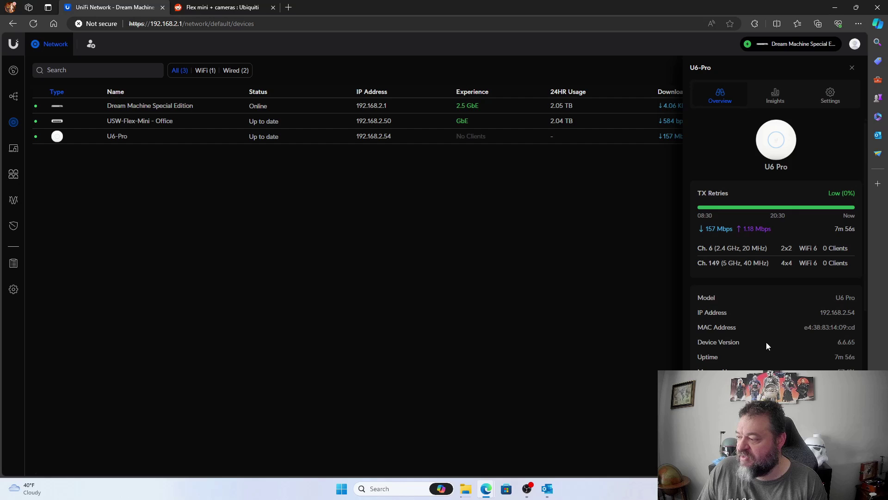
scroll(766, 342, "down", 4)
scroll(757, 359, "down", 3)
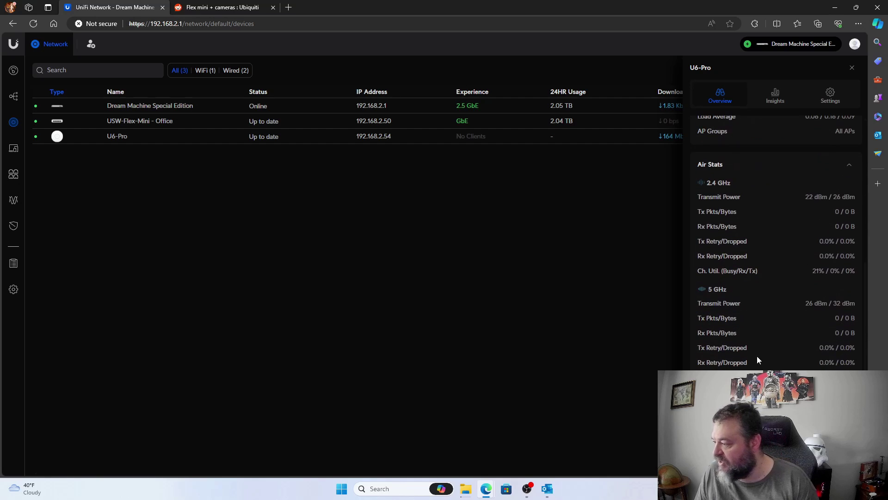
scroll(787, 298, "down", 1)
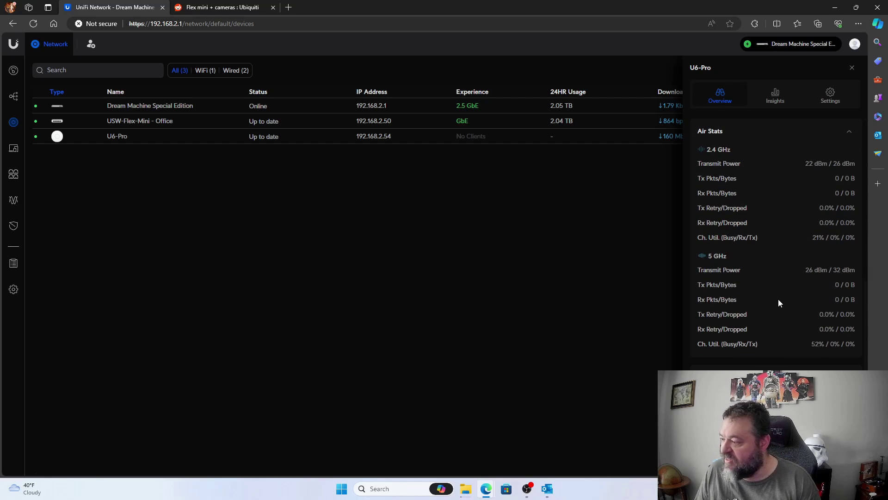
scroll(774, 299, "up", 5)
scroll(774, 300, "up", 2)
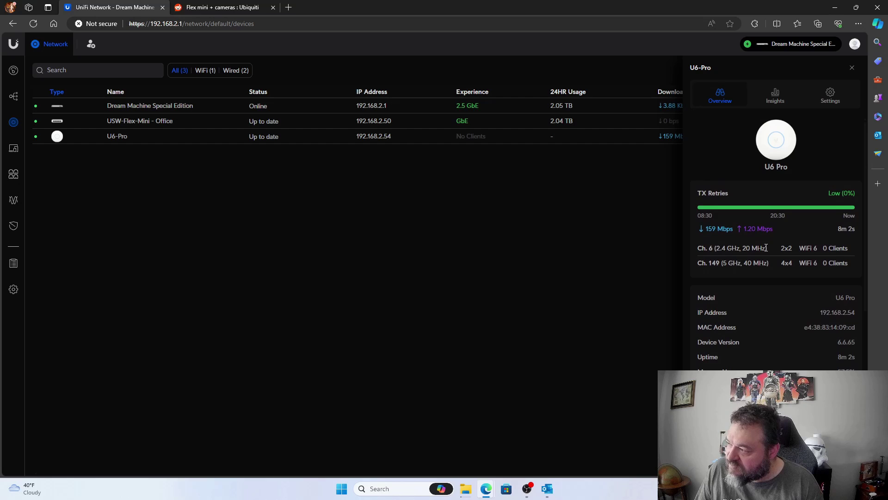
left_click(775, 104)
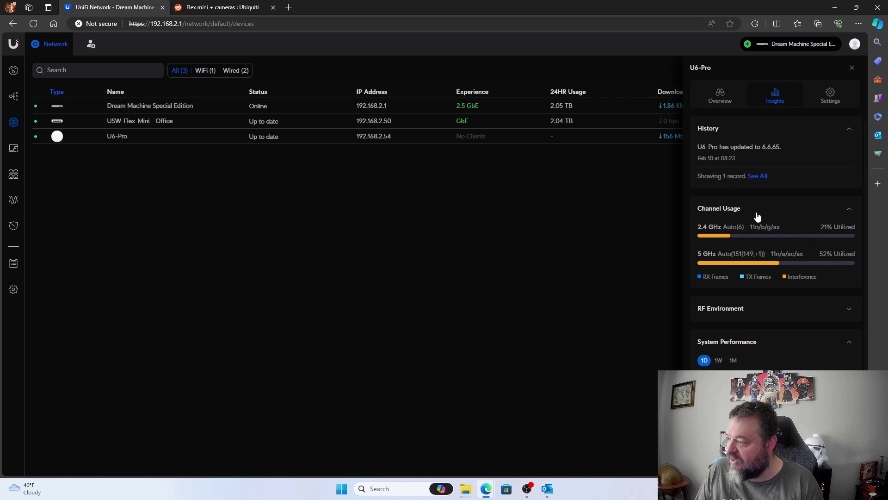
scroll(740, 327, "down", 1)
scroll(742, 333, "up", 1)
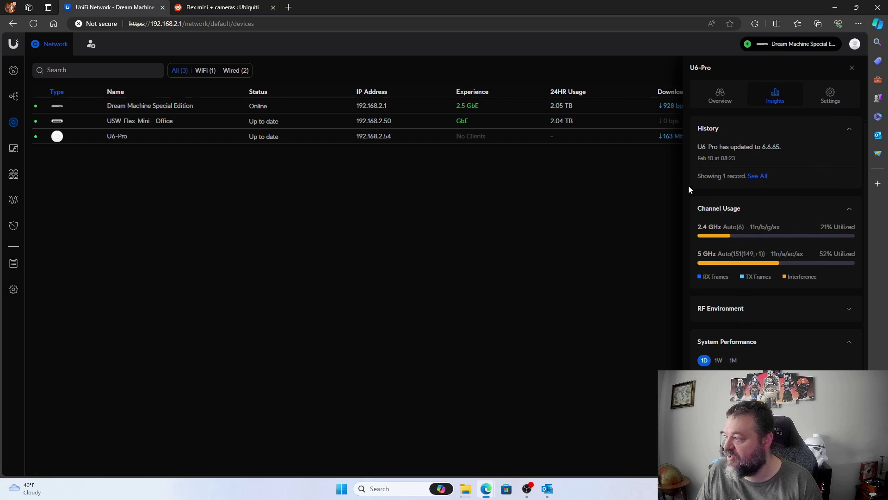
Step: Set the U6-Pro's 5 GHz channel width to 40, leaving 2.4 GHz at 20
left_click(831, 96)
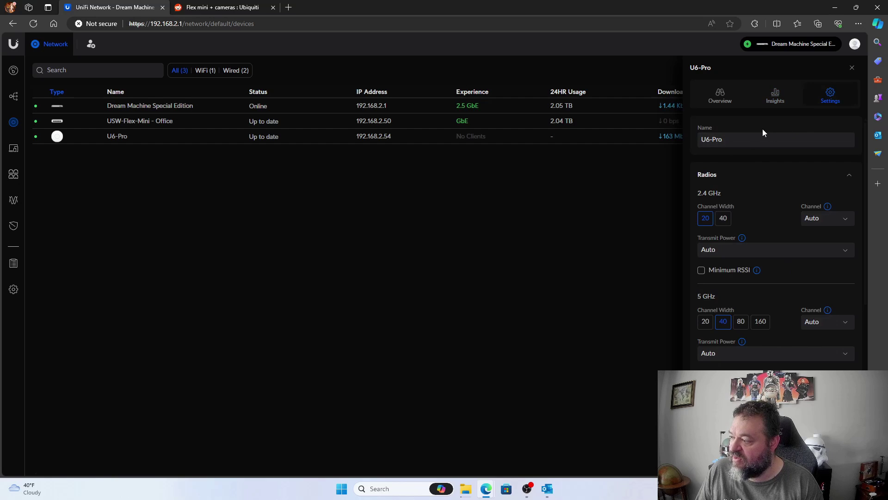
scroll(781, 249, "down", 1)
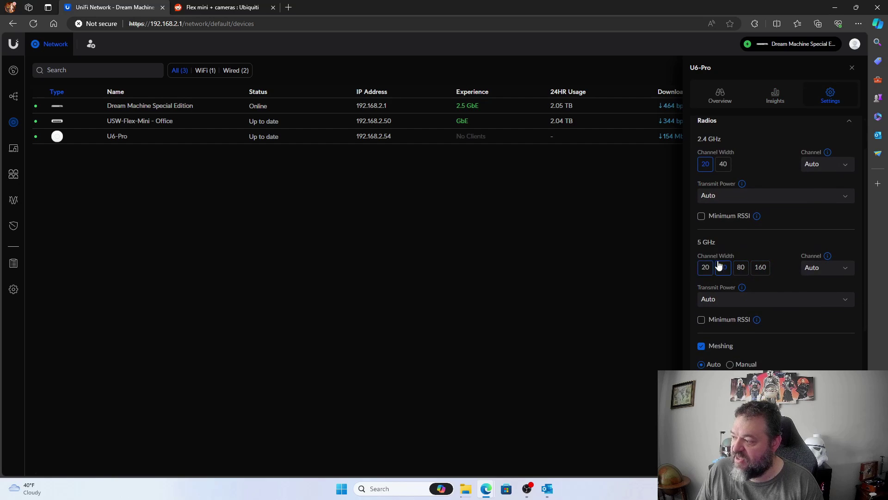
left_click(723, 267)
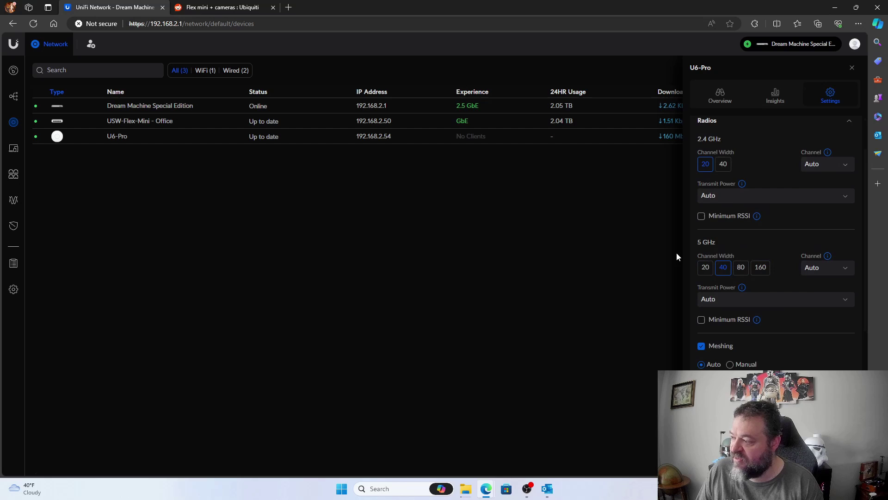
scroll(727, 367, "down", 2)
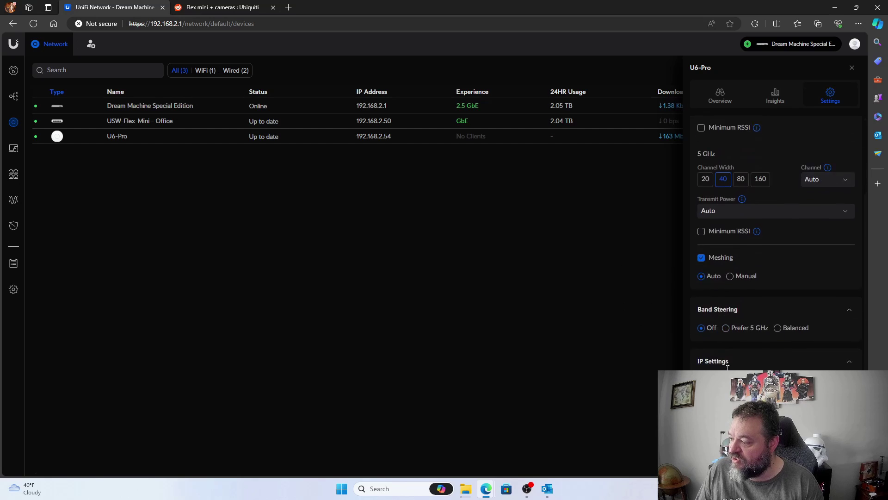
scroll(727, 367, "down", 4)
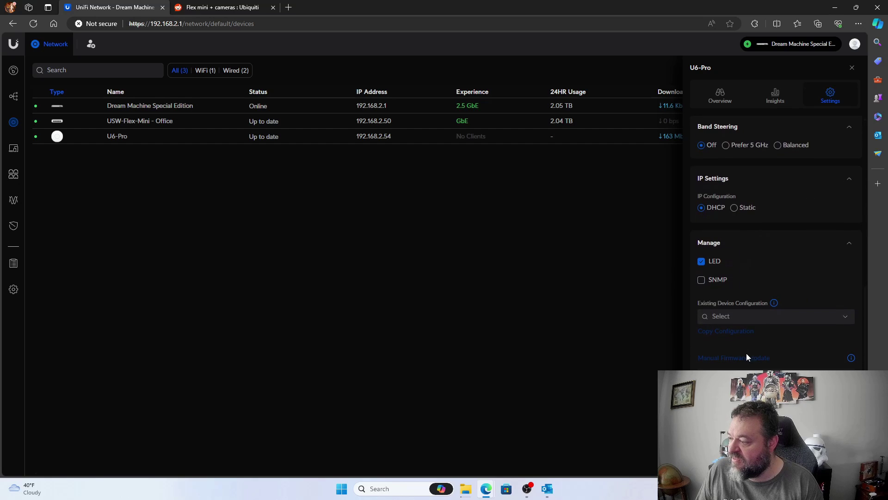
scroll(746, 354, "up", 6)
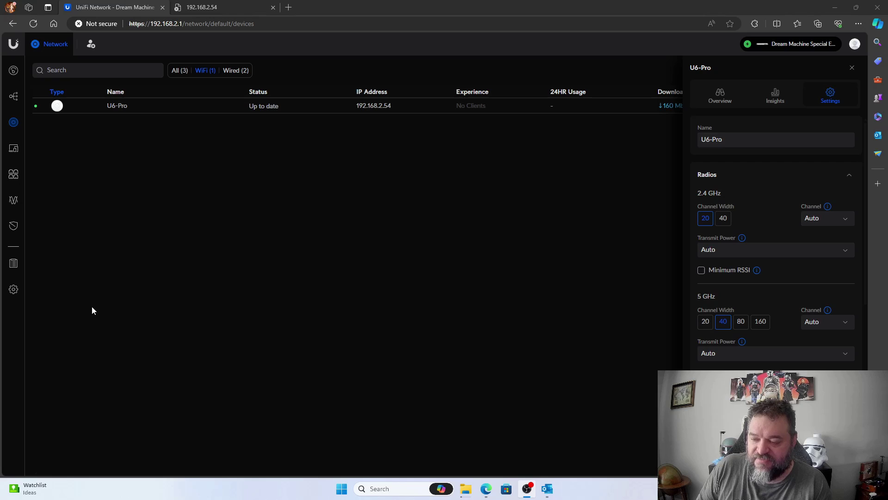
Step: Fill in a new WiFi network form with the name BatCave and its password
left_click(14, 291)
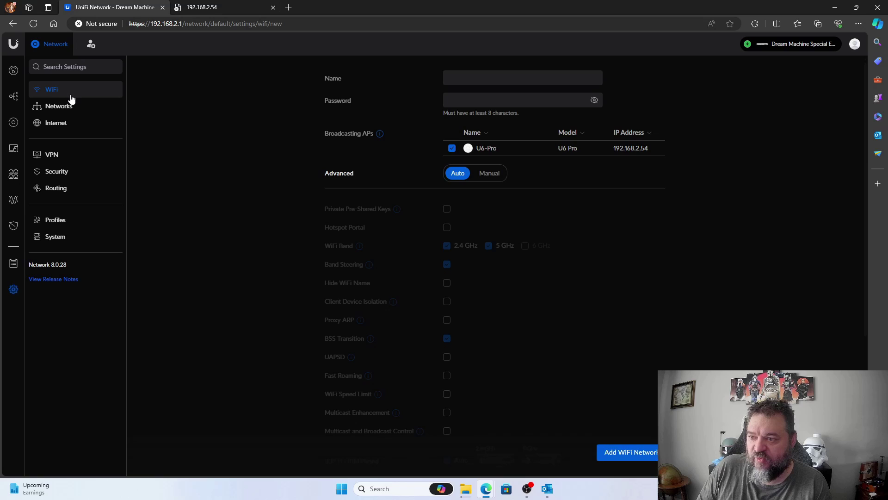
left_click(467, 79)
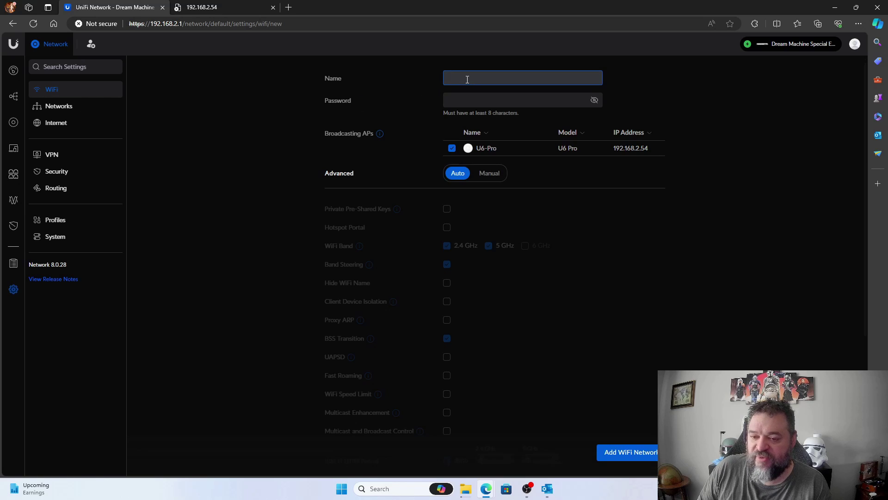
type("Ba")
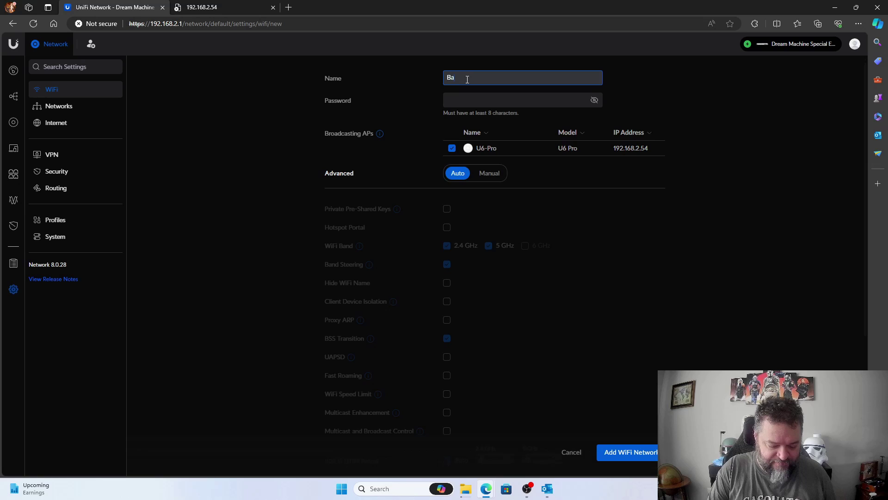
type("tCave")
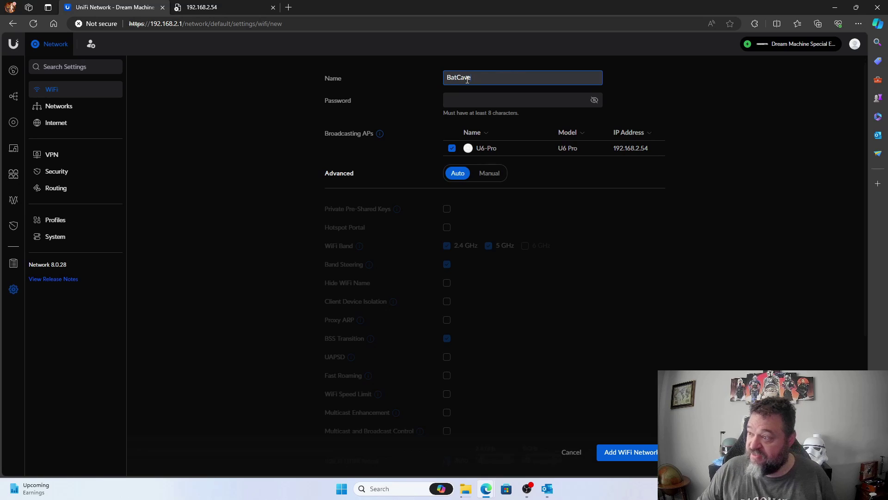
left_click(455, 99)
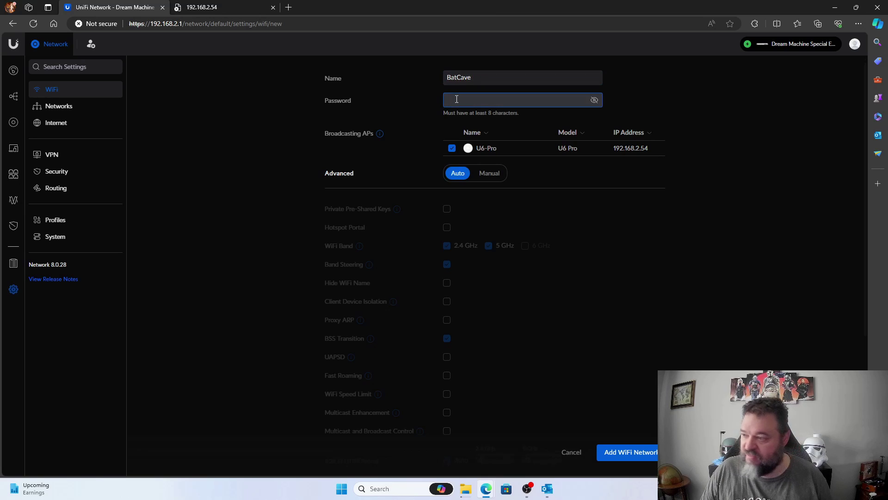
type("•••••••••••")
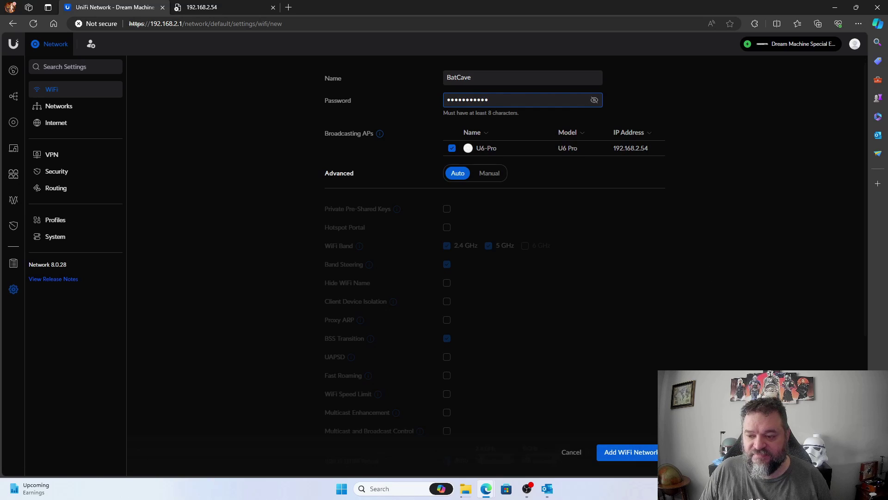
key("BackSpace")
key("alt+Tab")
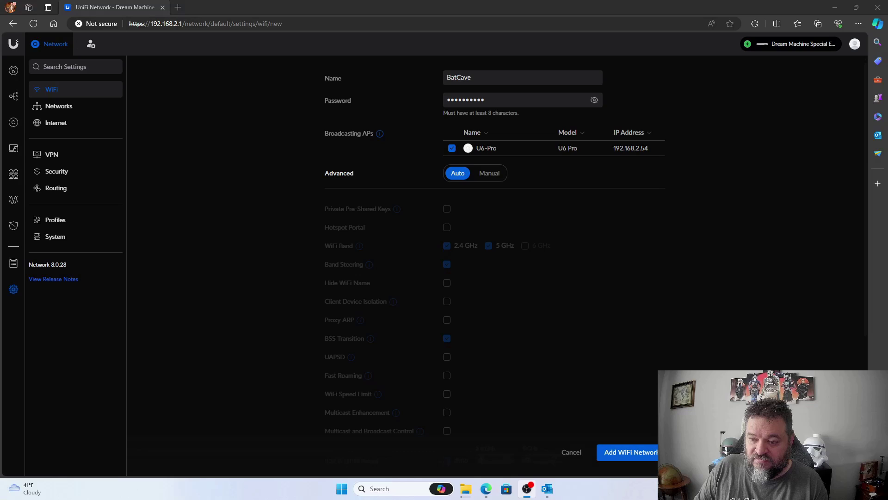
Step: Add the BatCave network, broadcast by the U6-Pro with WPA Personal on the Default network
left_click(627, 452)
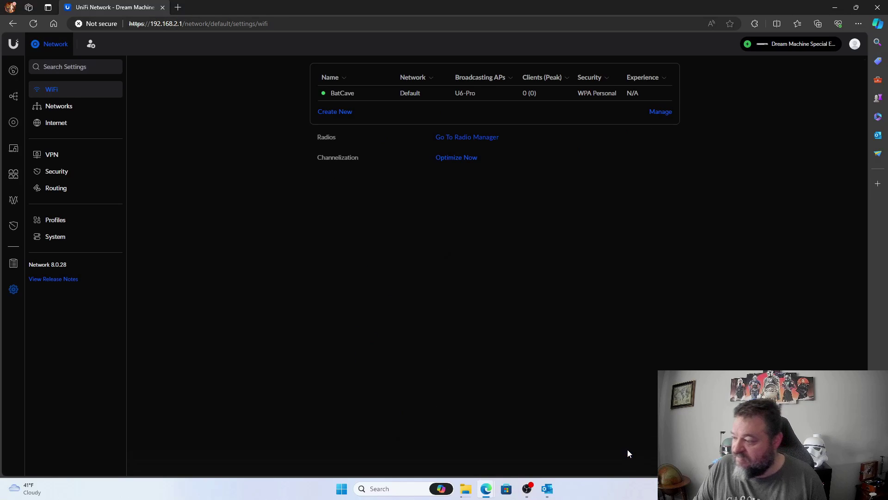